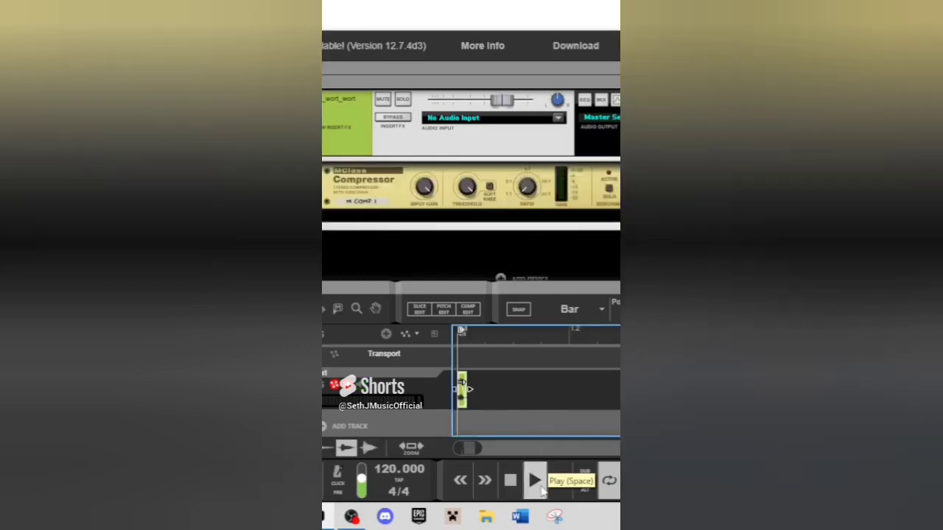
Step: Load the wort_wort_wort sample into the NN-XT sampler and raise the low key limit of its zone
{"action": "left_click", "coordinate": [537, 489]}
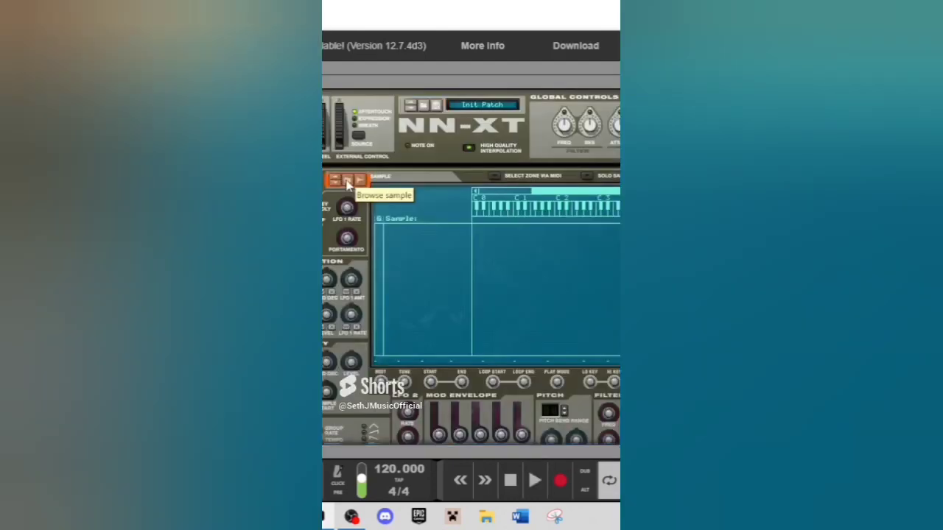
{"action": "left_click", "coordinate": [347, 182]}
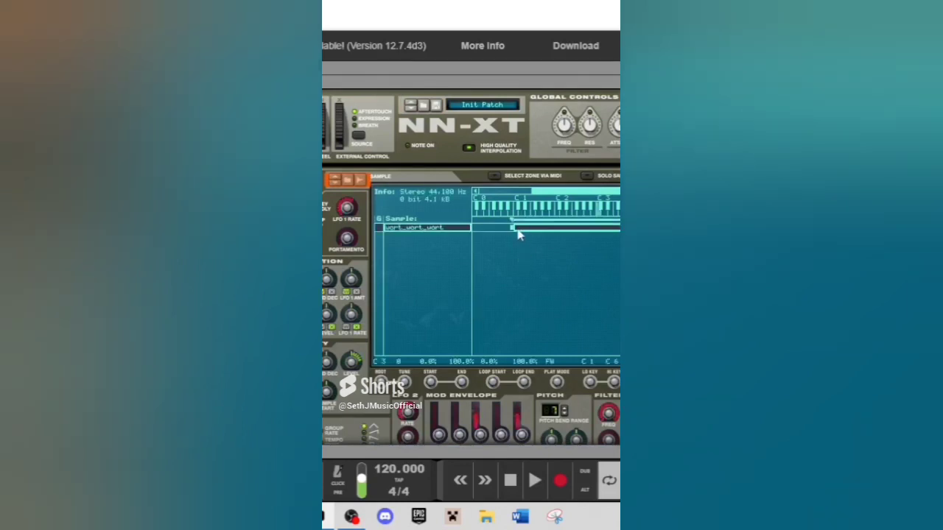
{"action": "left_click_drag", "start_coordinate": [513, 229], "coordinate": [573, 232]}
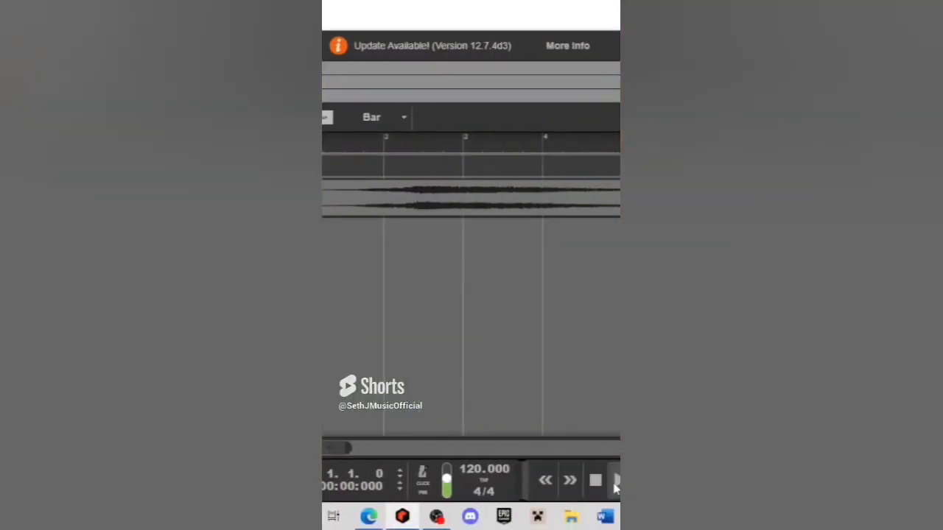
Step: Play back the imported grey audio clips from the start of the sequence
{"action": "left_click", "coordinate": [614, 483]}
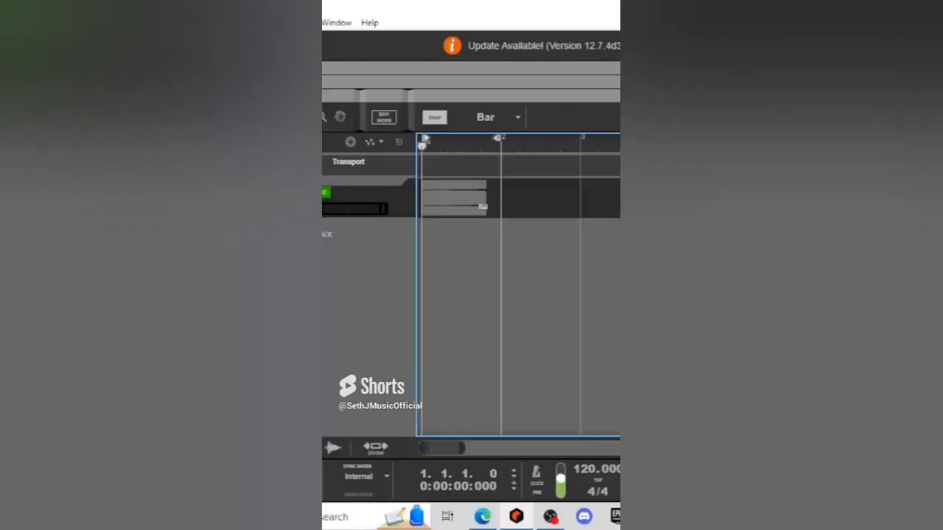
{"action": "key", "text": "space"}
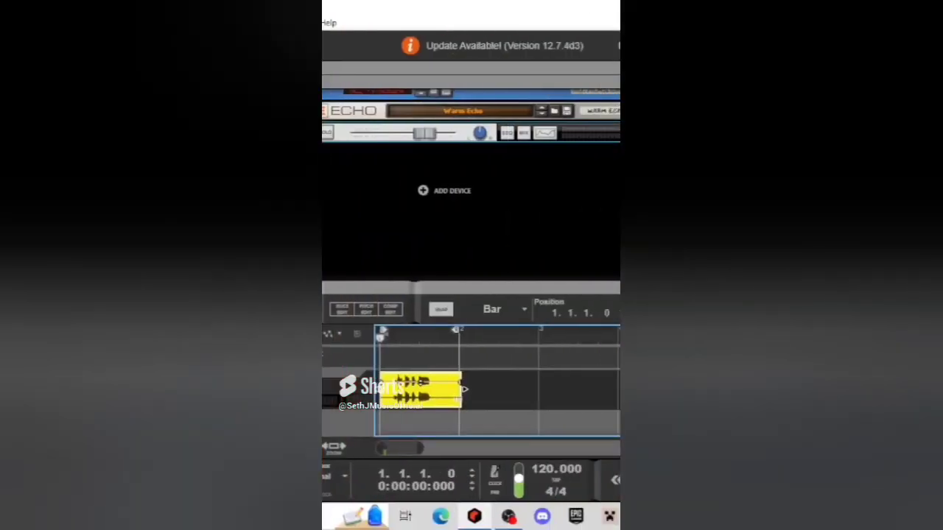
Step: Play back the yellow Clash Royale Laugh clip and its pitch-edited notes, and inspect the sampler and distortion devices in the rack
{"action": "key", "text": "space"}
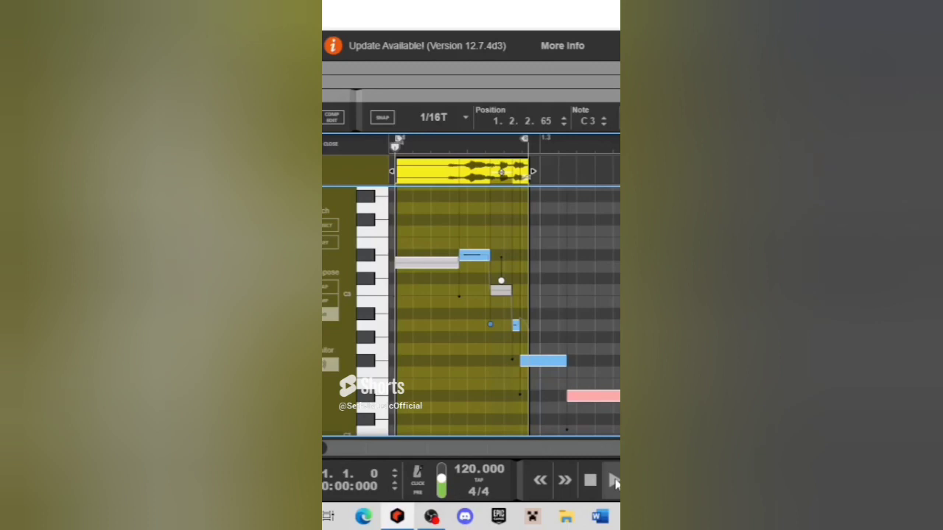
{"action": "left_click", "coordinate": [614, 481]}
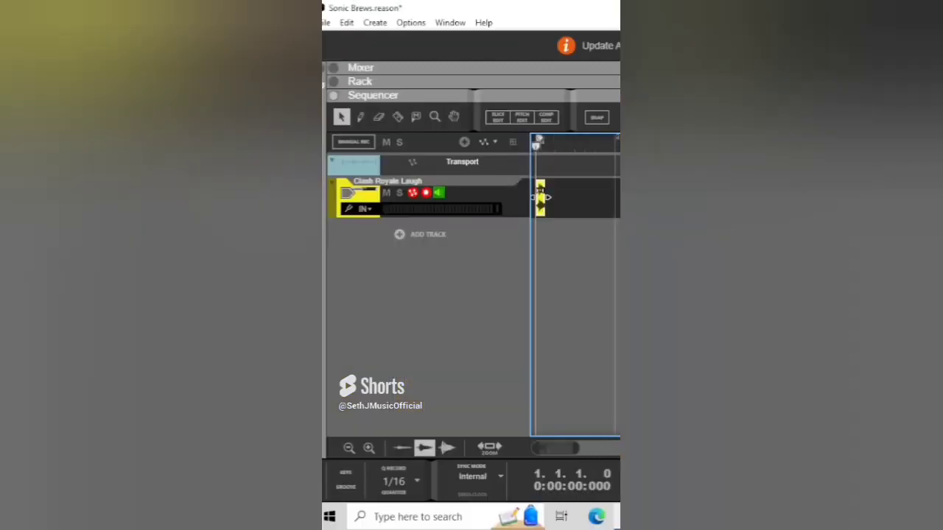
{"action": "key", "text": "space"}
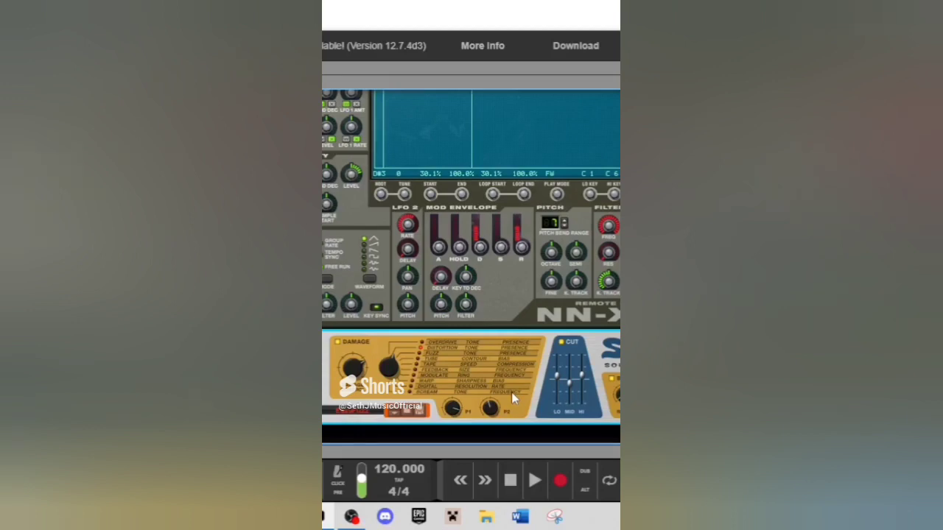
{"action": "scroll", "coordinate": [511, 392], "scroll_direction": "down", "scroll_amount": 3}
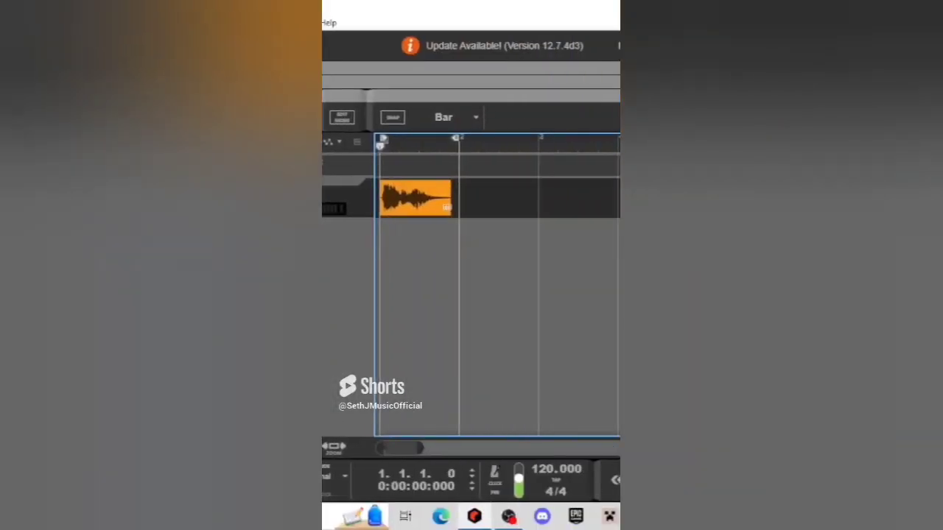
Step: Play back the orange clip with its compressor, the yellow clip at 60 BPM, and the teal clip's pitch-edited notes
{"action": "key", "text": "space"}
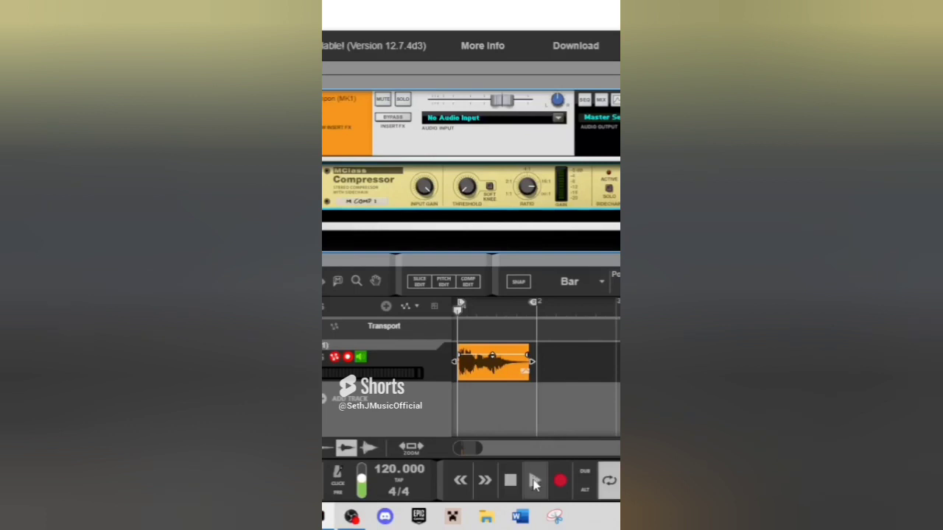
{"action": "left_click", "coordinate": [535, 483]}
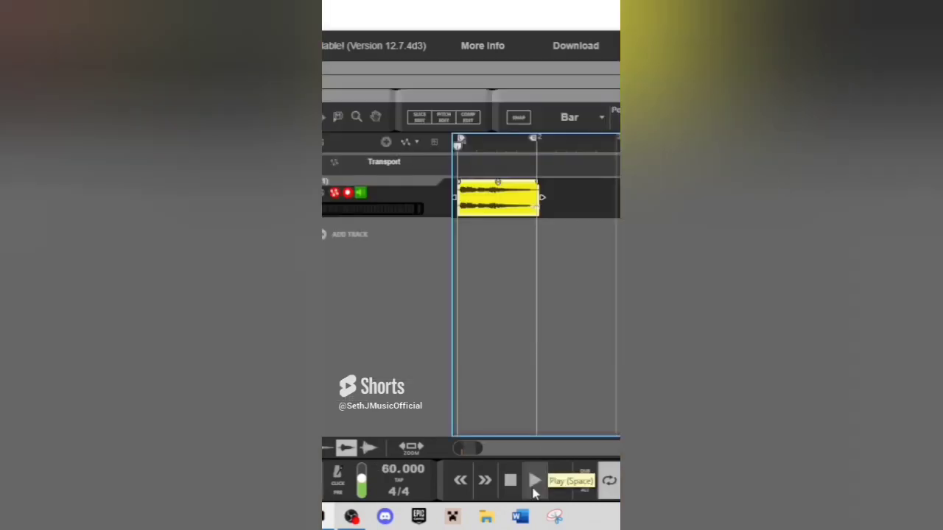
{"action": "left_click", "coordinate": [533, 489]}
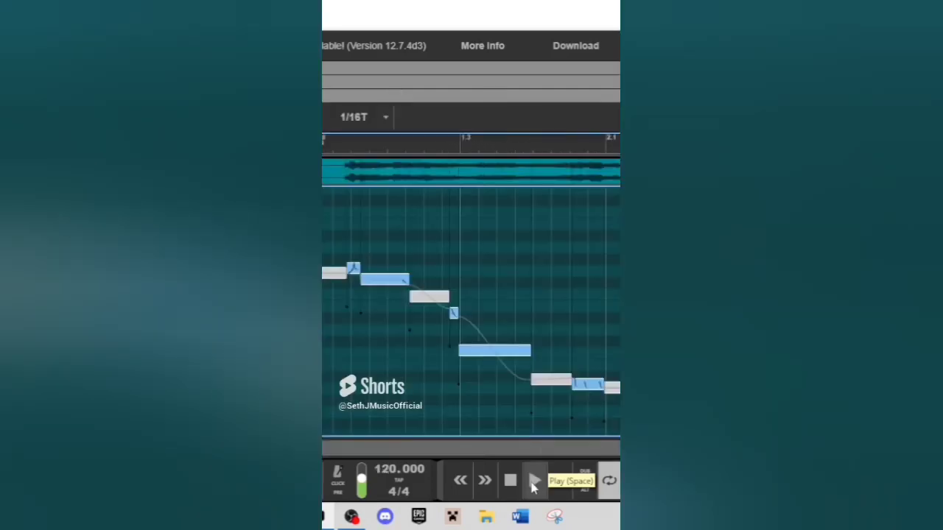
{"action": "left_click", "coordinate": [533, 483]}
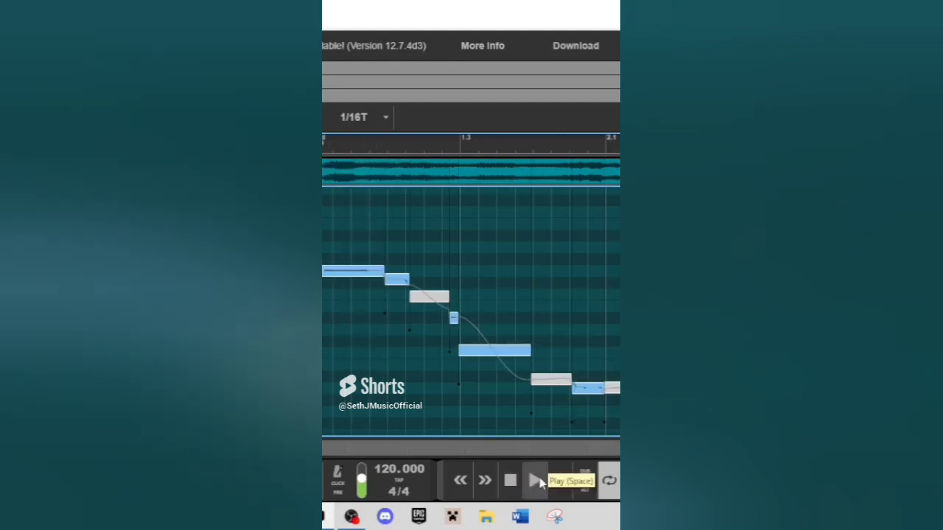
{"action": "left_click", "coordinate": [537, 482]}
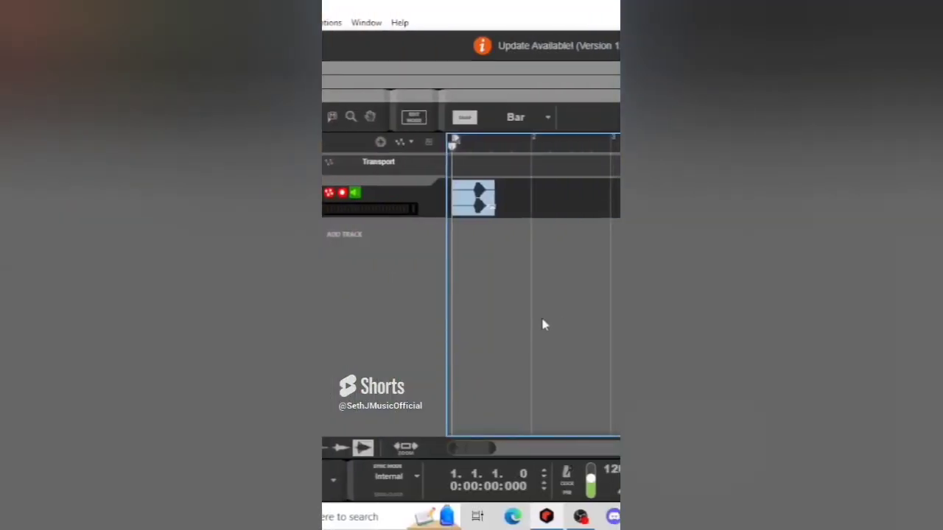
Step: Trim the silent start of the light blue Oof clip and play back its pitch-edited version
{"action": "key", "text": "space"}
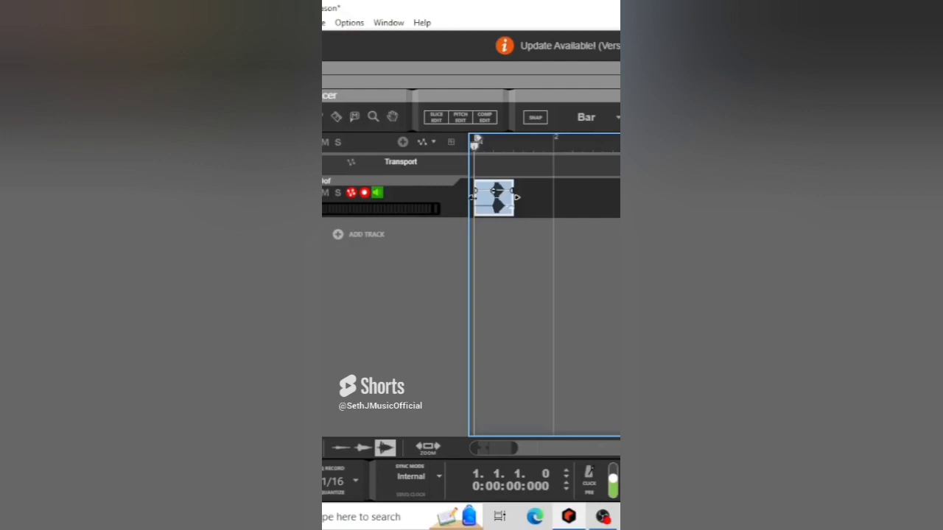
{"action": "left_click_drag", "start_coordinate": [473, 196], "coordinate": [494, 207]}
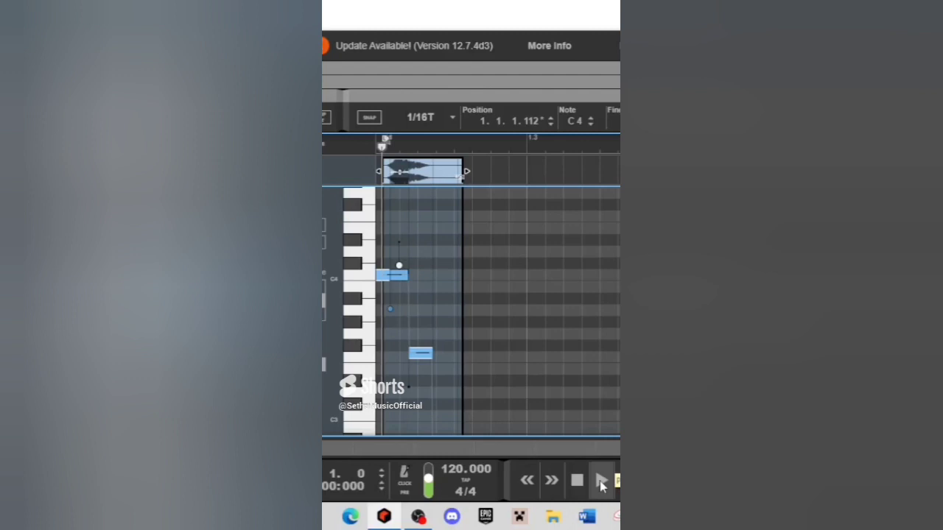
{"action": "left_click", "coordinate": [602, 482]}
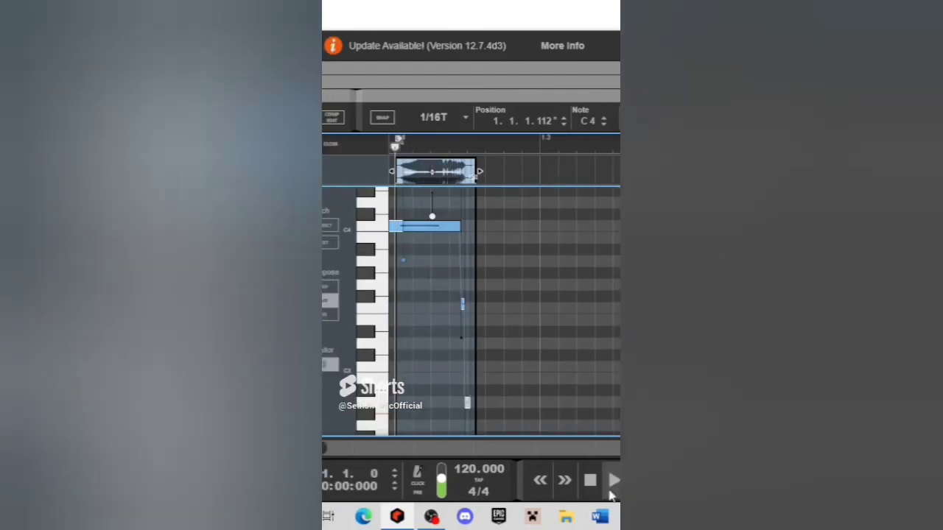
{"action": "left_click", "coordinate": [611, 486]}
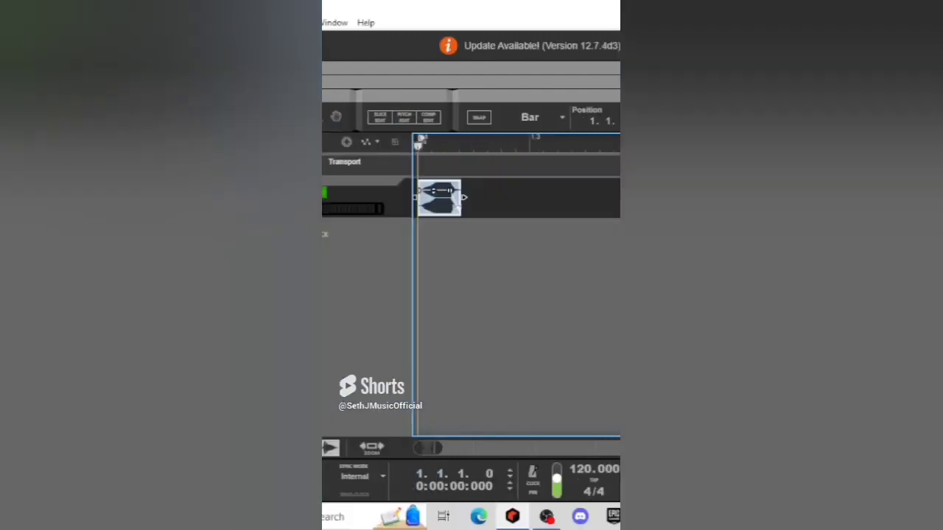
{"action": "key", "text": "space"}
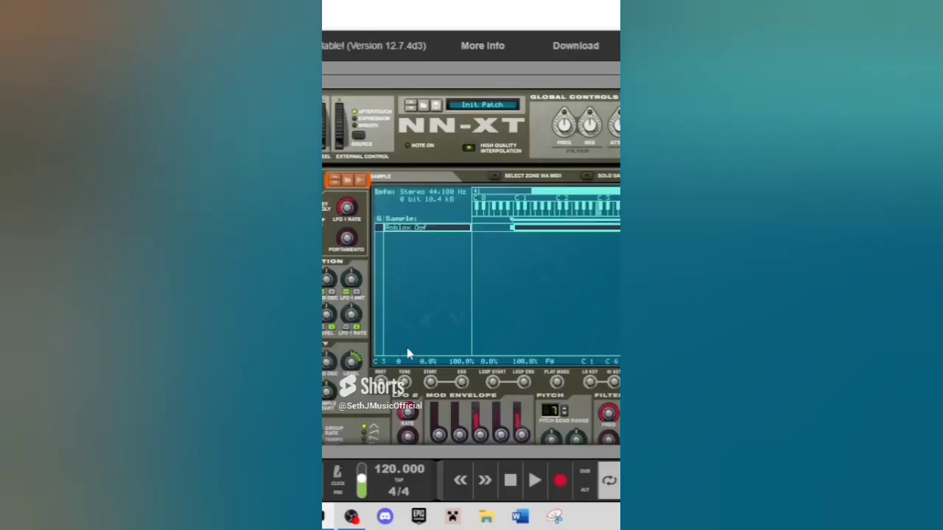
Step: Open the Roblox Oof sample from the NN-XT zone for editing
{"action": "right_click", "coordinate": [452, 231]}
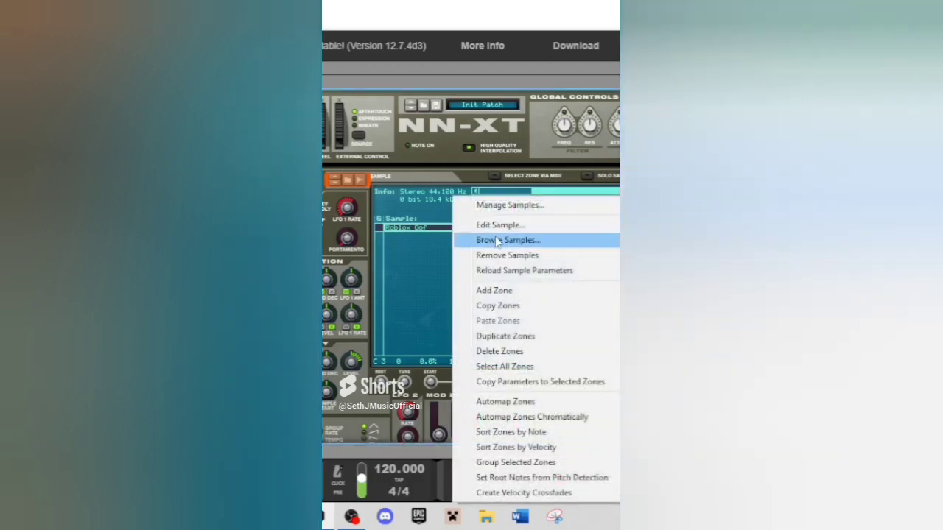
{"action": "left_click", "coordinate": [499, 225]}
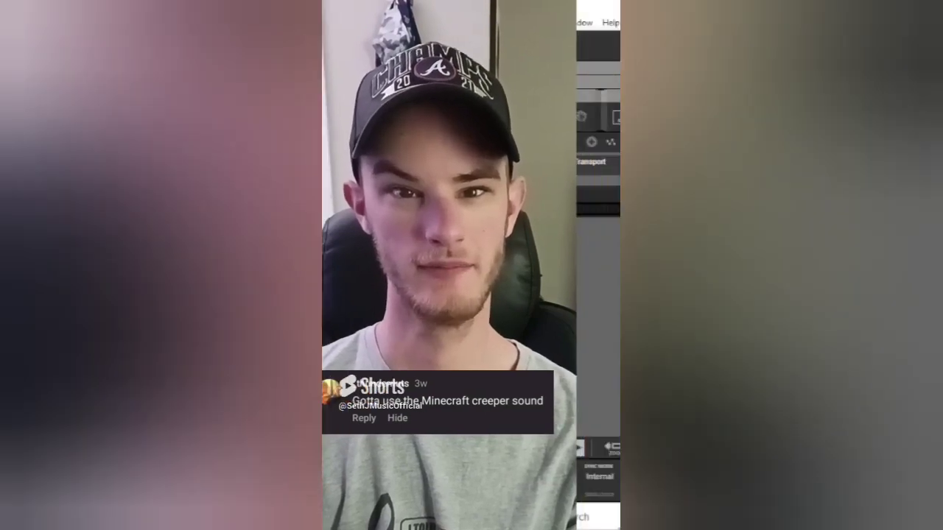
Step: Play back the green audio clips and the Redrum pattern with hits on steps 1 and 9
{"action": "key", "text": "space"}
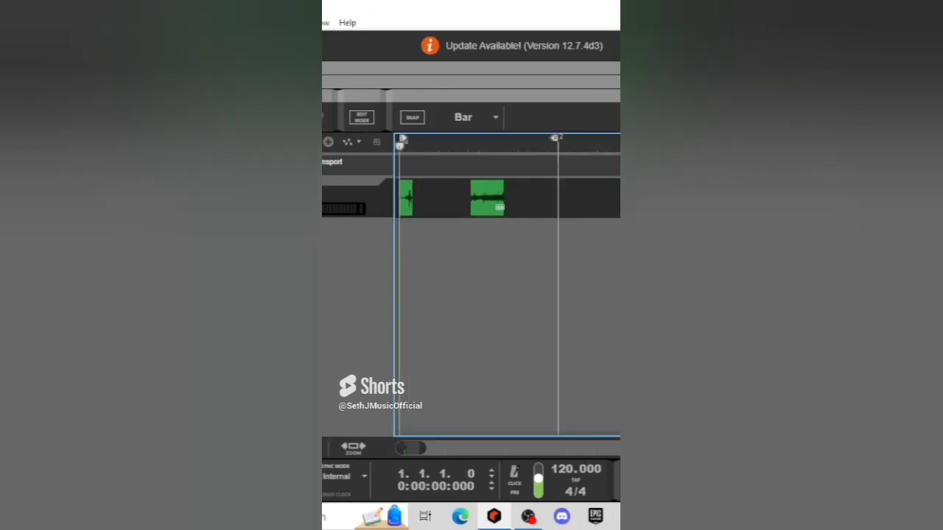
{"action": "key", "text": "space"}
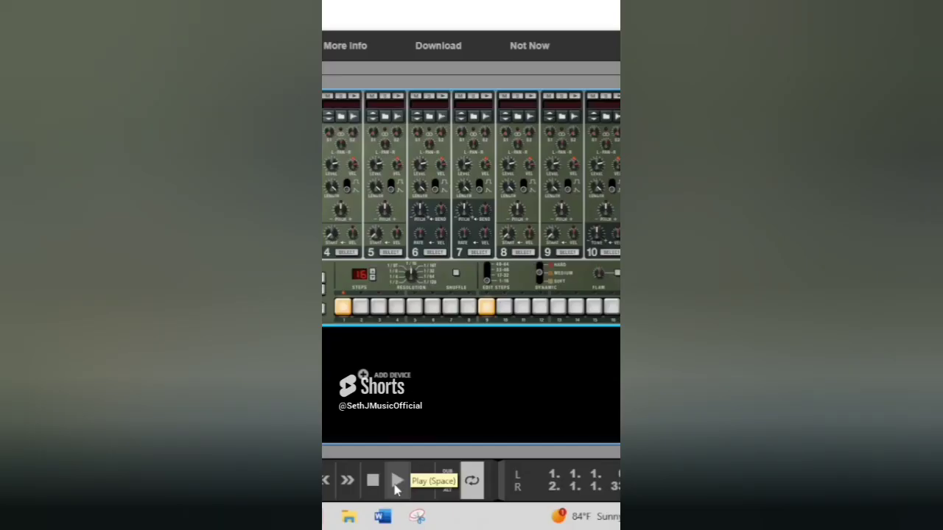
{"action": "left_click", "coordinate": [397, 482]}
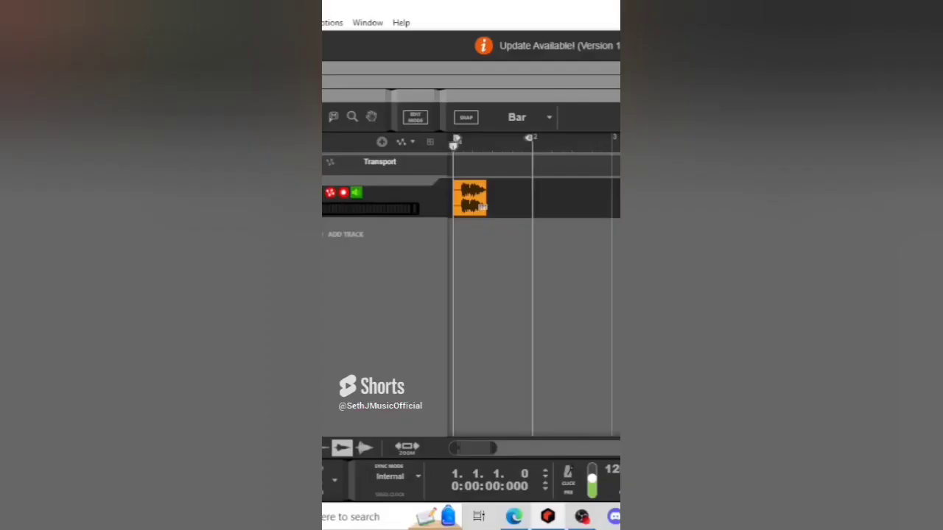
Step: Play back the short orange clip and the layered grey clips at 125 BPM, including Audio Track 2 with its low frequencies filtered
{"action": "key", "text": "space"}
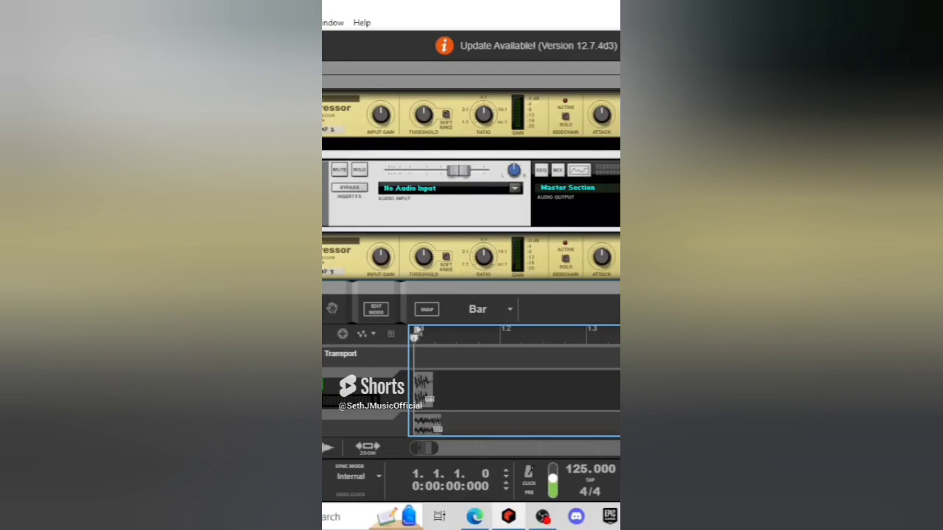
{"action": "key", "text": "space"}
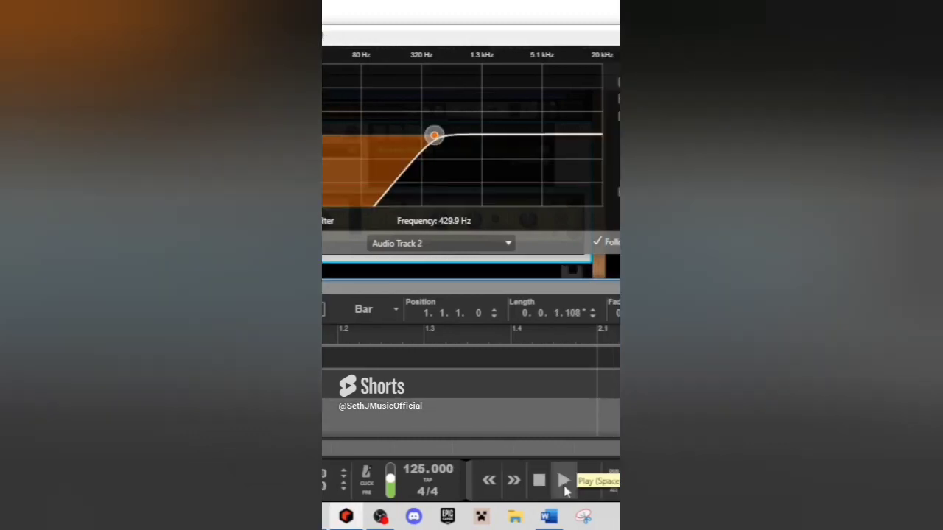
{"action": "left_click", "coordinate": [564, 485]}
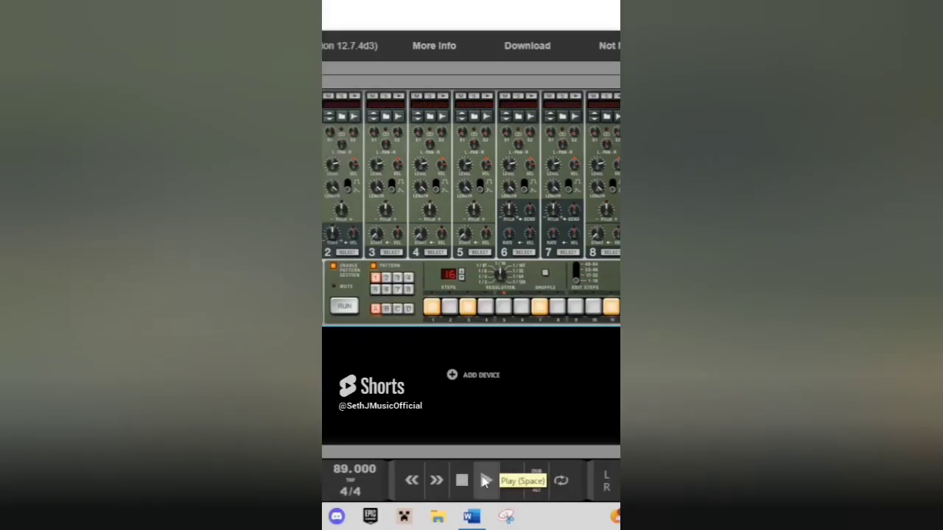
Step: Play back the Redrum patterns at 89 BPM and listen to the Redrum 1 mixer channel
{"action": "left_click", "coordinate": [486, 480]}
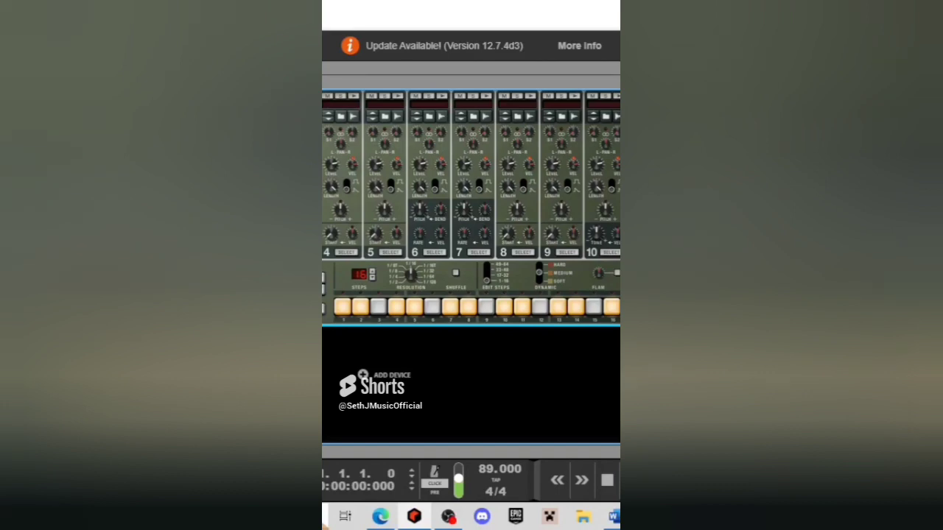
{"action": "key", "text": "space"}
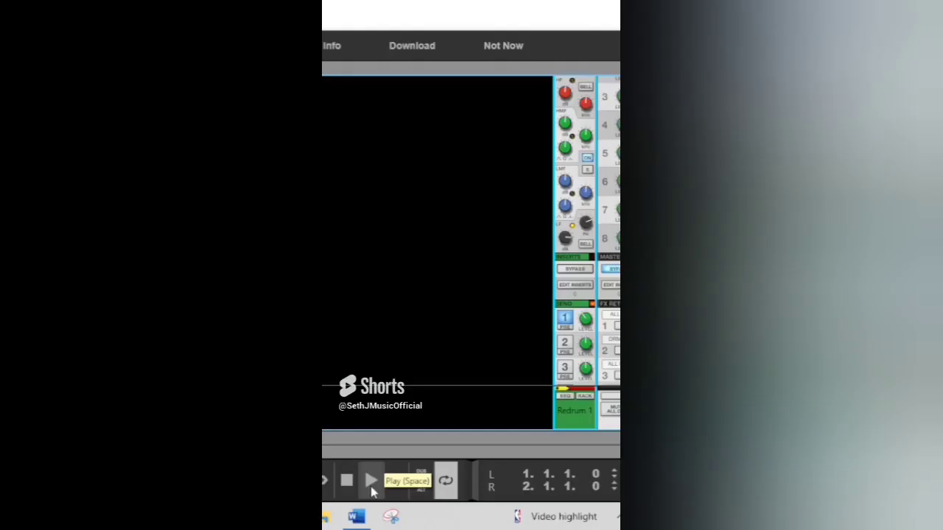
{"action": "left_click", "coordinate": [372, 492]}
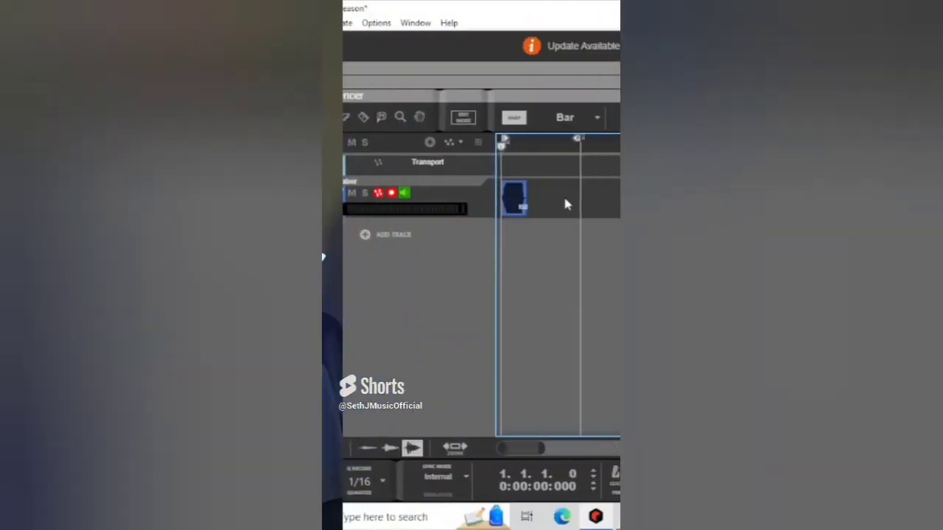
Step: Play back the blue audio clip by itself, with its compressor, and with its pitch-edited notes
{"action": "key", "text": "space"}
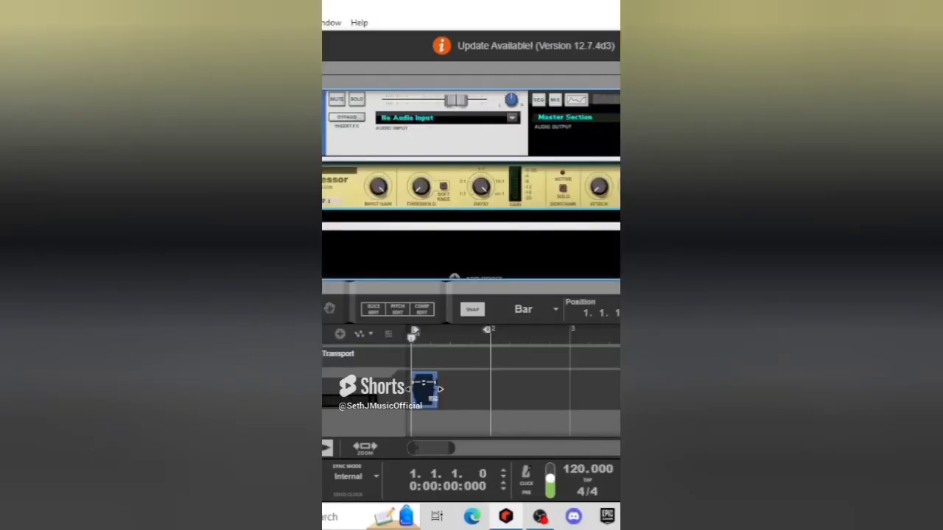
{"action": "key", "text": "space"}
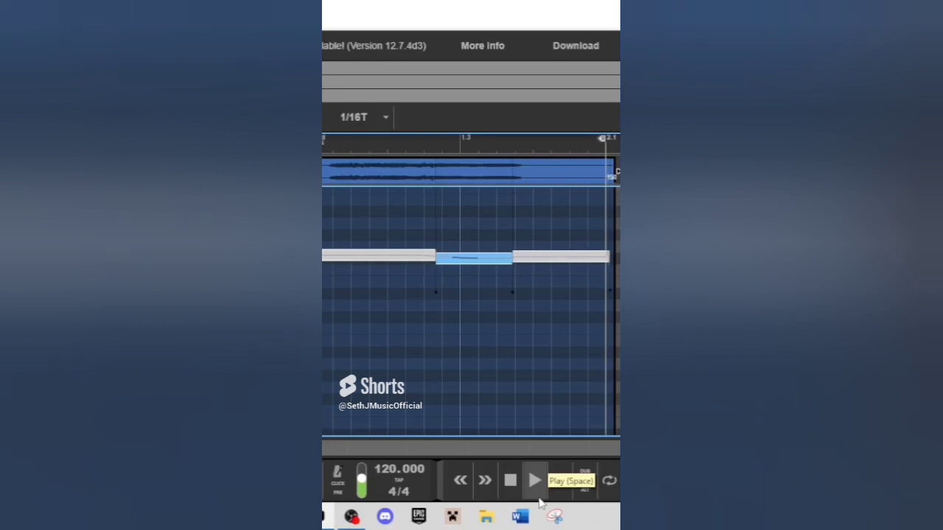
{"action": "left_click", "coordinate": [537, 494]}
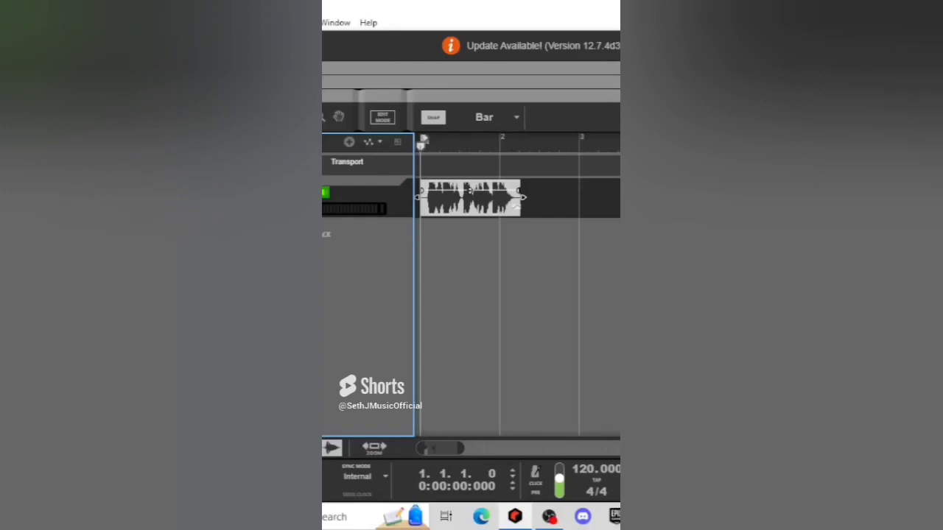
Step: Play back the white audio clip at 120 and 89 BPM, and the shorter white clip
{"action": "key", "text": "space"}
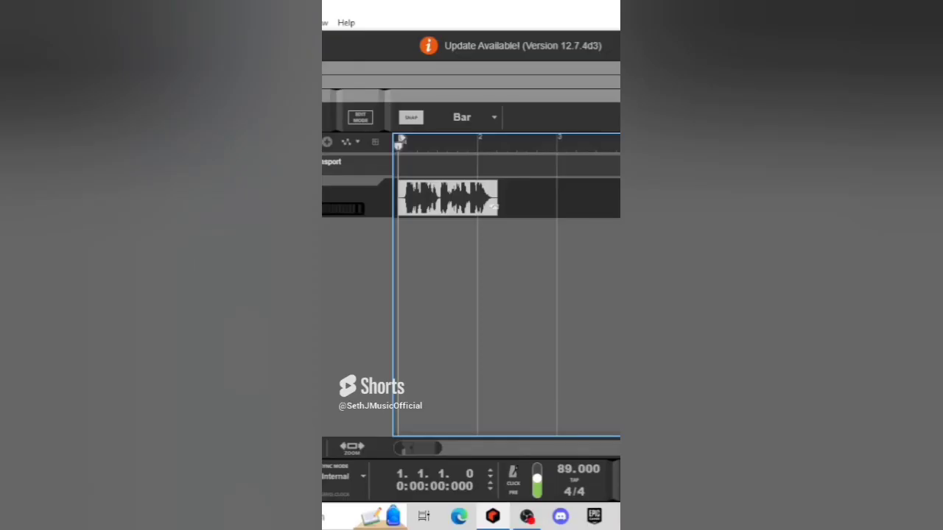
{"action": "key", "text": "space"}
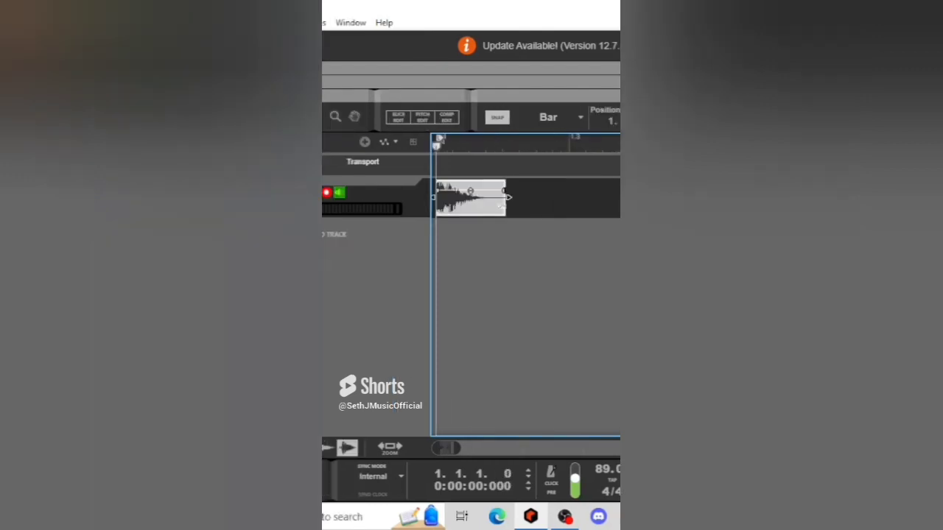
{"action": "key", "text": "space"}
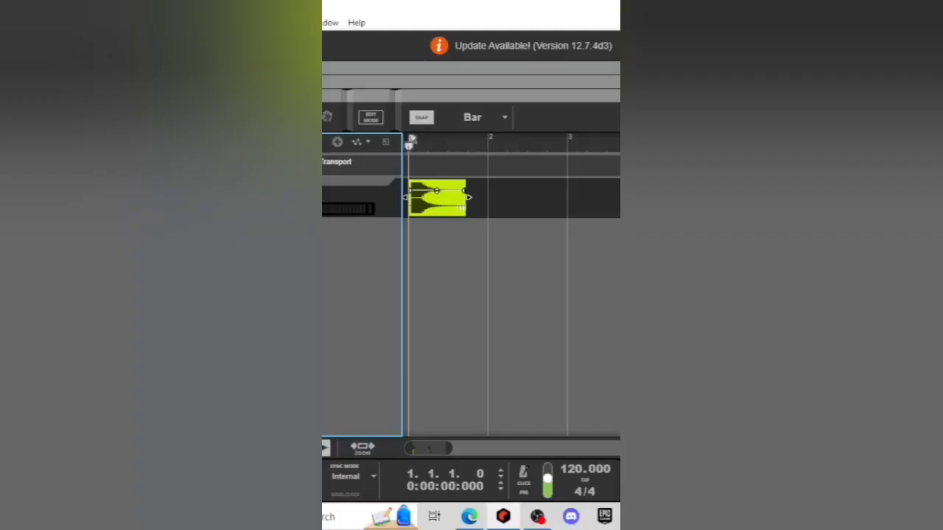
Step: Play back the yellow-green clip and move the second part of its split version onto the empty track below
{"action": "key", "text": "space"}
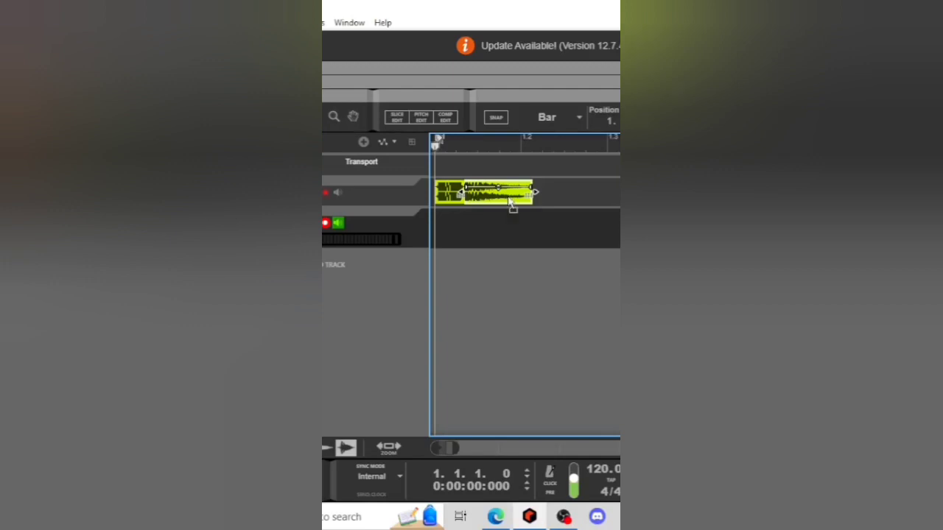
{"action": "left_click_drag", "start_coordinate": [512, 207], "coordinate": [461, 243]}
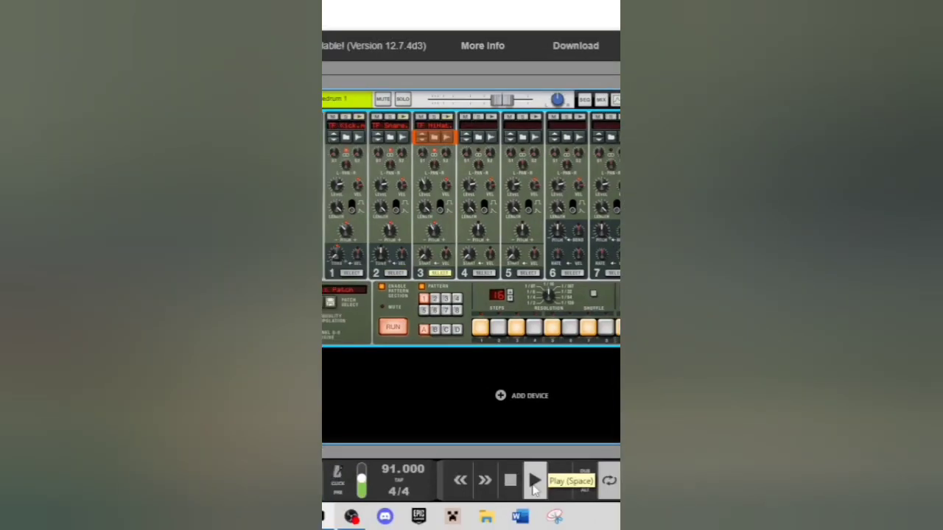
Step: Play back the Redrum kick, snare and hi-hat pattern at 91 BPM, and listen to its mixer channel
{"action": "left_click", "coordinate": [535, 483]}
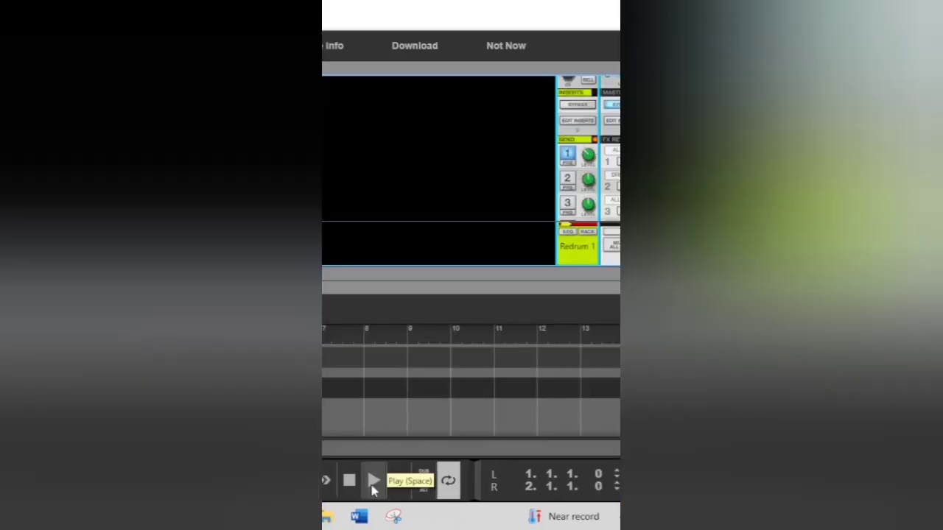
{"action": "left_click", "coordinate": [373, 483]}
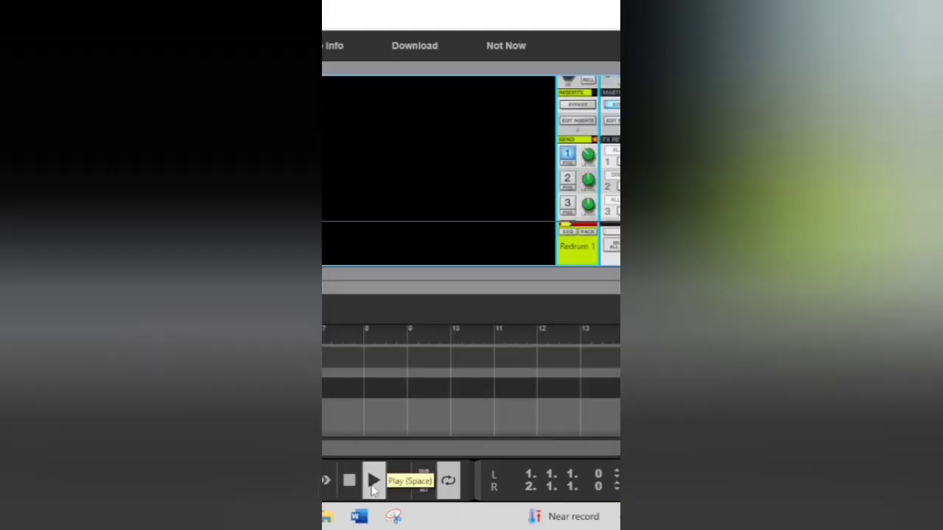